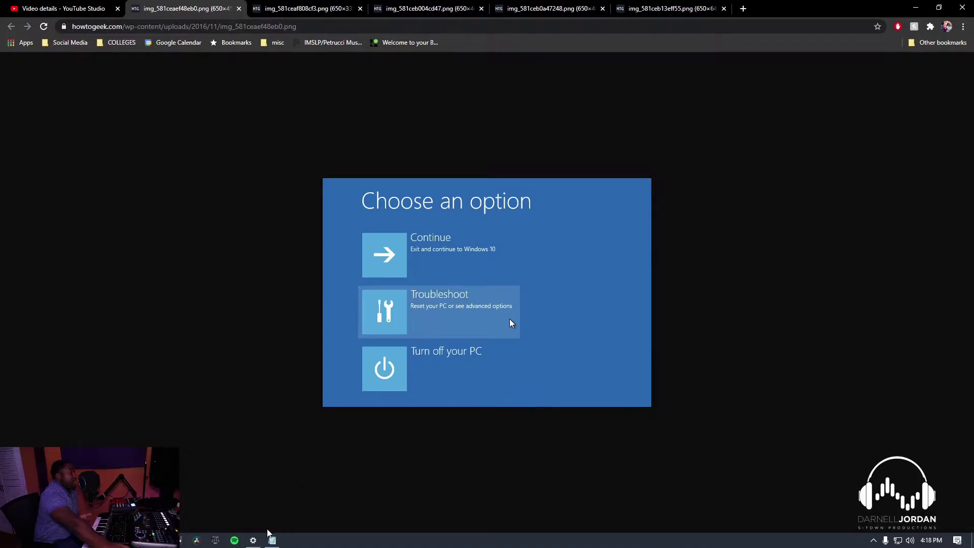
- Open the Recovery page under Update & Security in Settings, then minimize Settings
{"action": "left_click", "coordinate": [254, 540]}
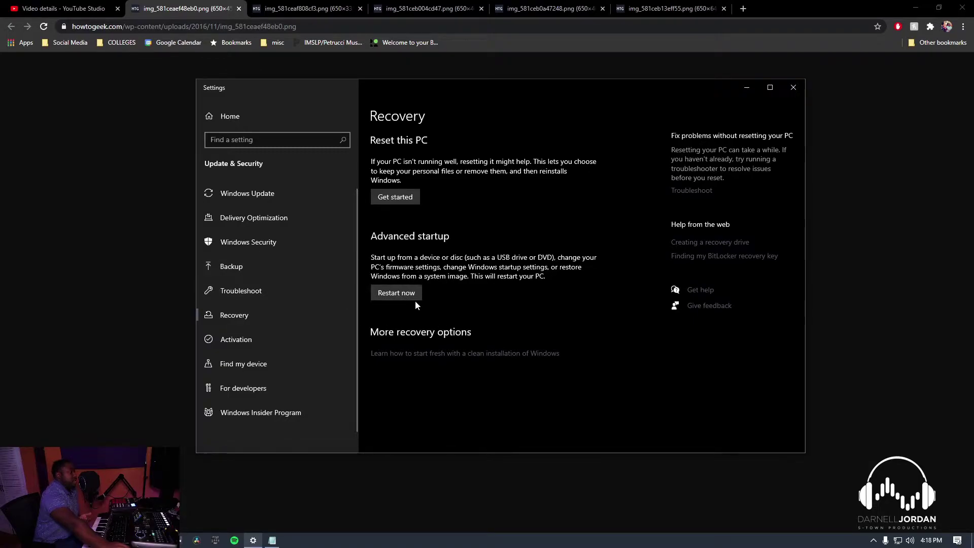
{"action": "left_click", "coordinate": [746, 87]}
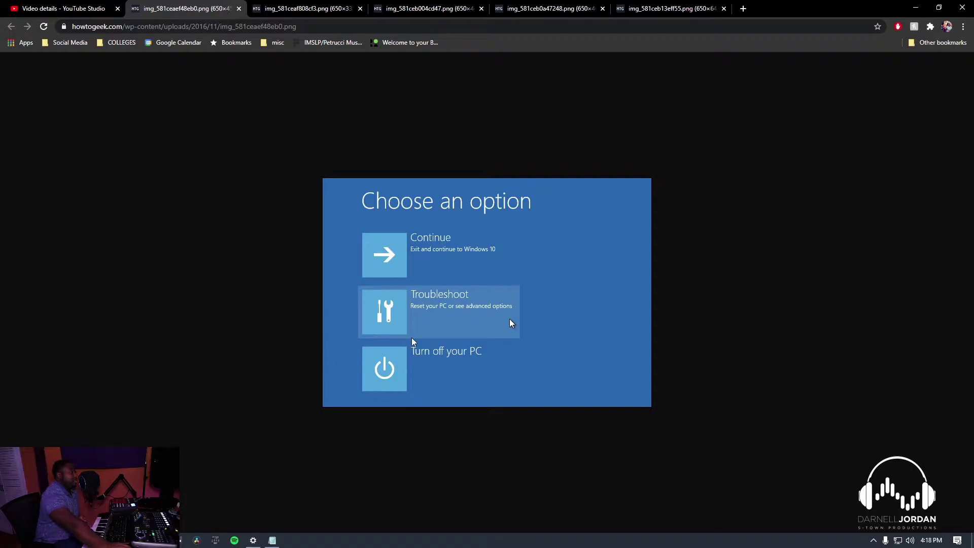
- Step through the Troubleshoot, Advanced options and Startup Settings restart screen images in Chrome
{"action": "left_click", "coordinate": [282, 7]}
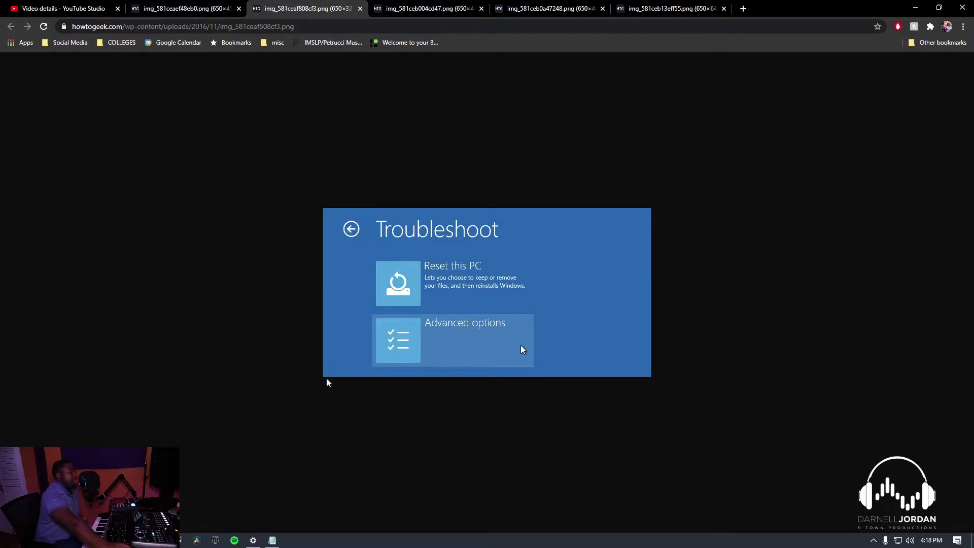
{"action": "left_click", "coordinate": [396, 8]}
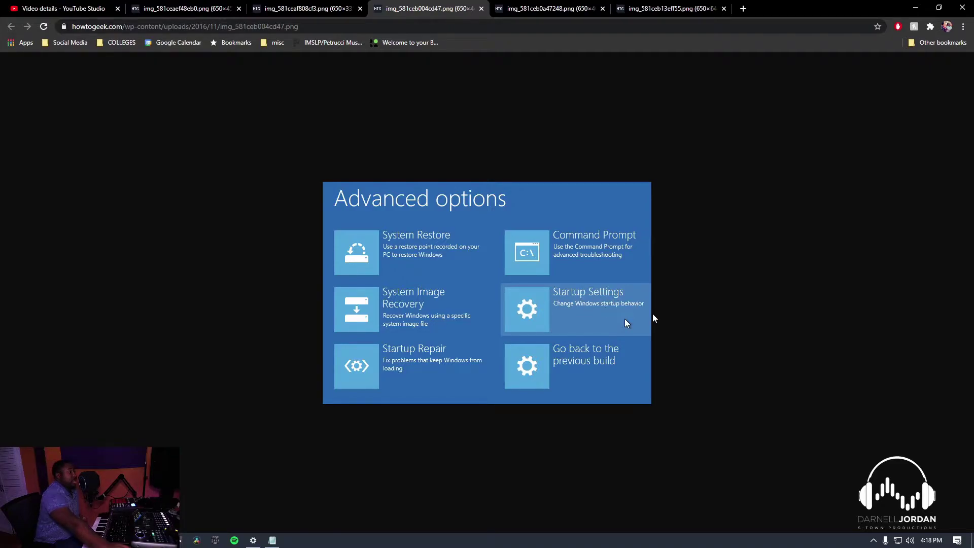
{"action": "left_click", "coordinate": [513, 6]}
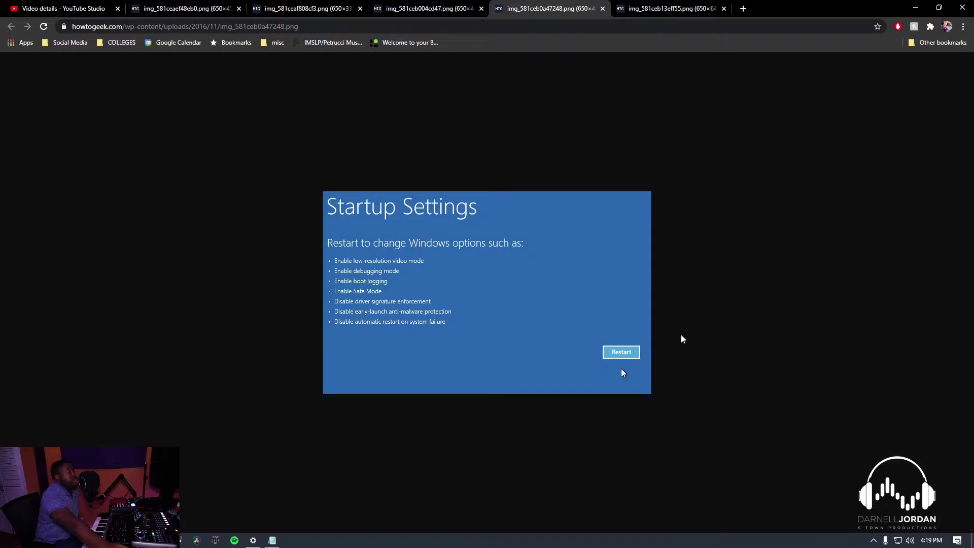
- Show the numbered Startup Settings options image, then switch to the Roland Patcher folder window
{"action": "left_click", "coordinate": [658, 7]}
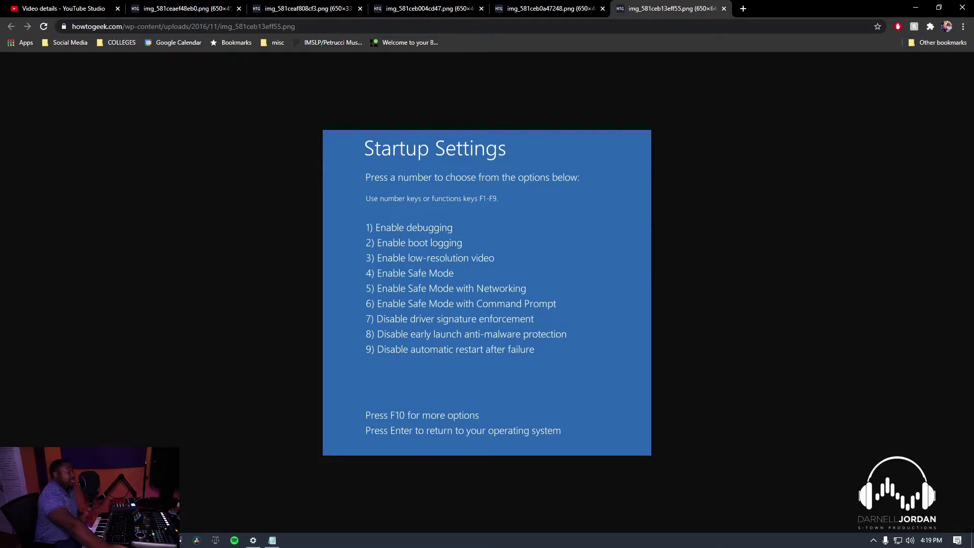
{"action": "key", "text": "alt+Tab"}
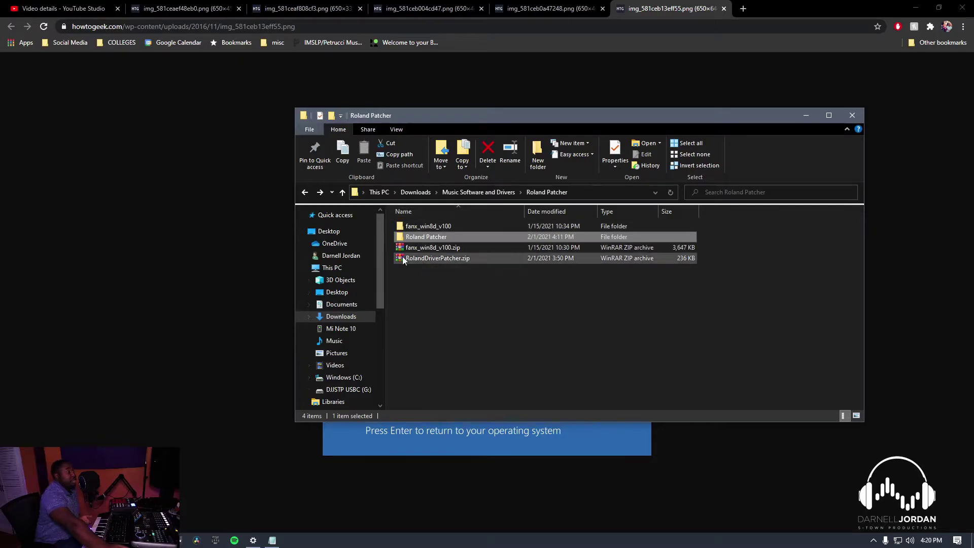
- Open the inner Roland Patcher folder and launch RolandDriverPatcher.exe
{"action": "right_click", "coordinate": [428, 260]}
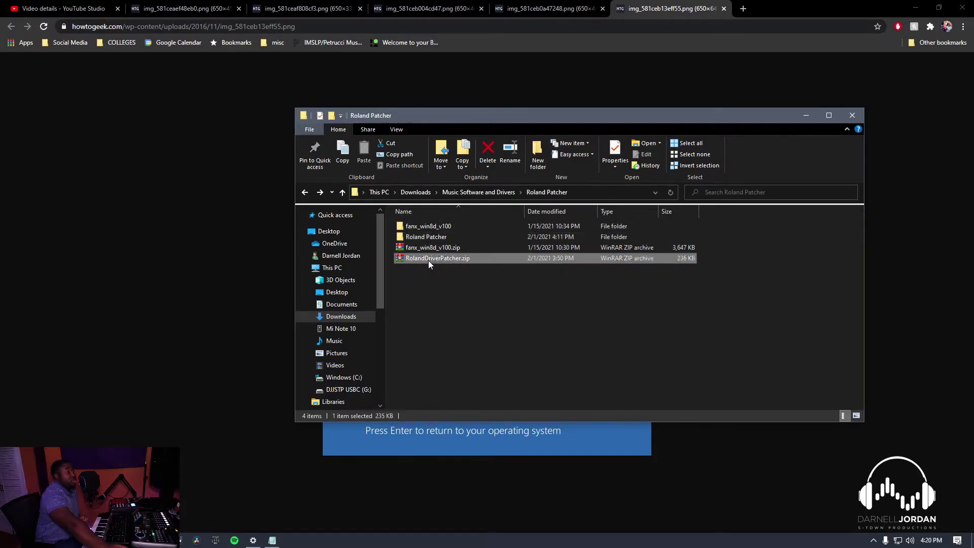
{"action": "left_click", "coordinate": [668, 336]}
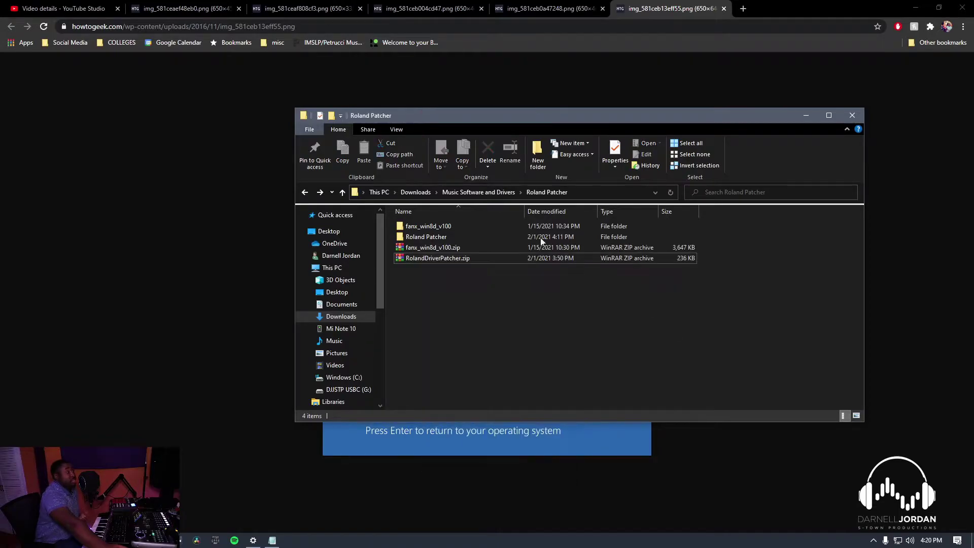
{"action": "double_click", "coordinate": [417, 239]}
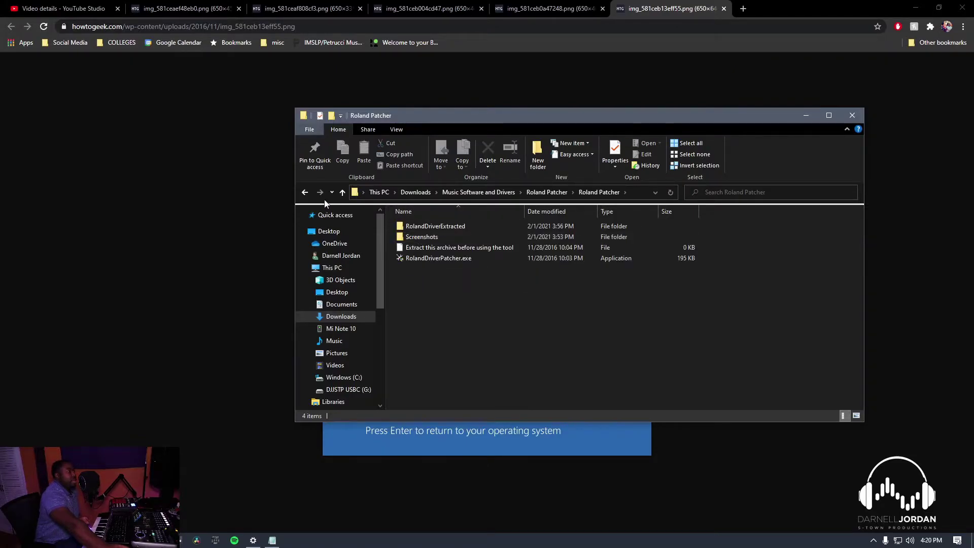
{"action": "left_click", "coordinate": [304, 193]}
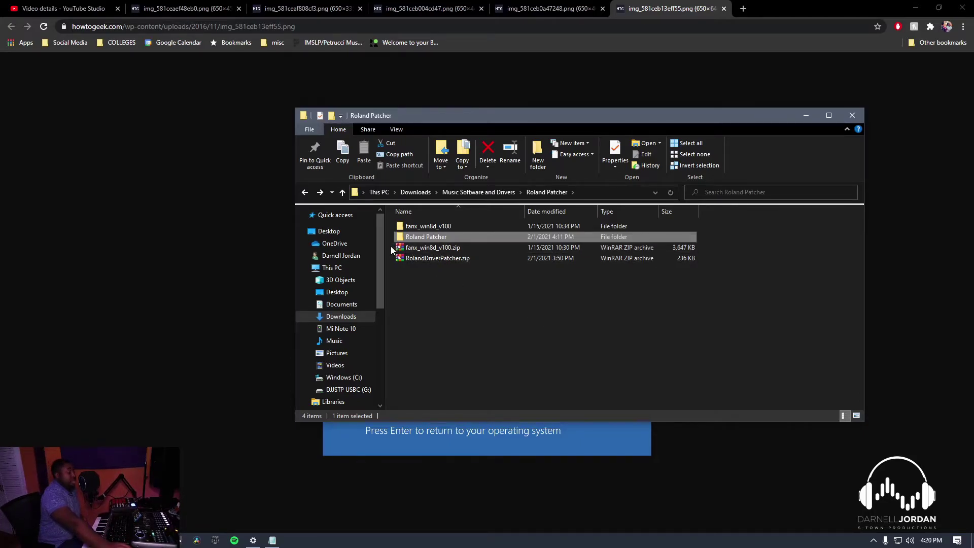
{"action": "double_click", "coordinate": [438, 236]}
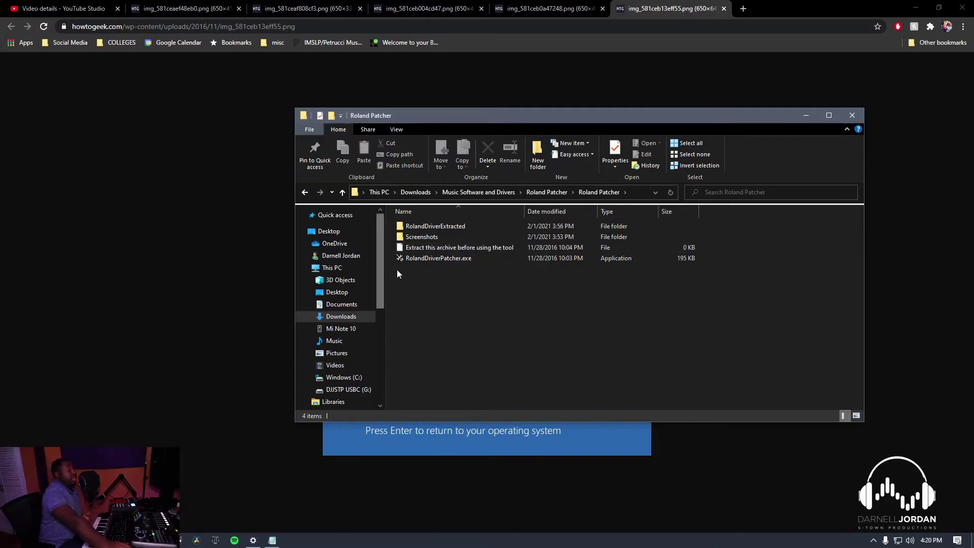
{"action": "left_click", "coordinate": [410, 261]}
{"action": "double_click", "coordinate": [409, 261]}
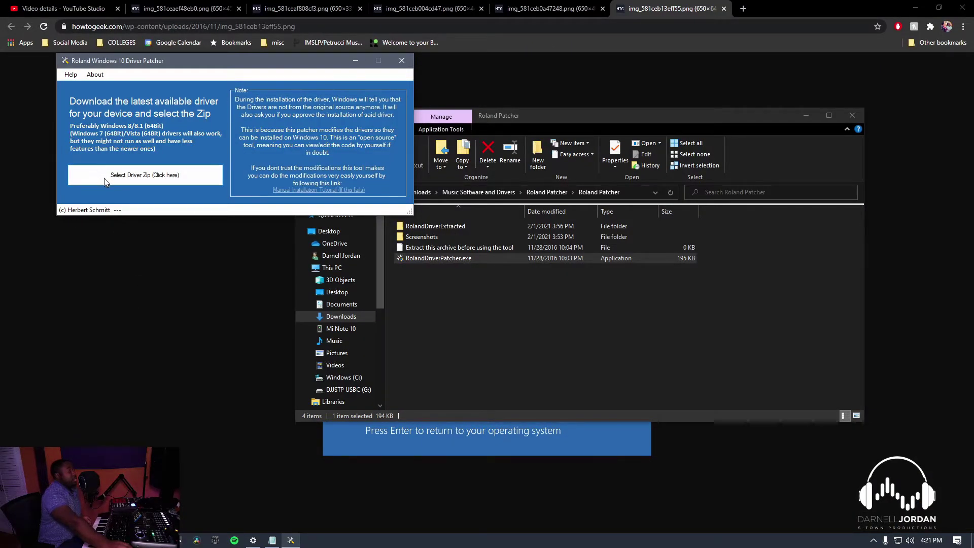
- Load fanx_win8d_v100.zip into the patcher, confirming the special restart was already done
{"action": "left_click", "coordinate": [124, 179]}
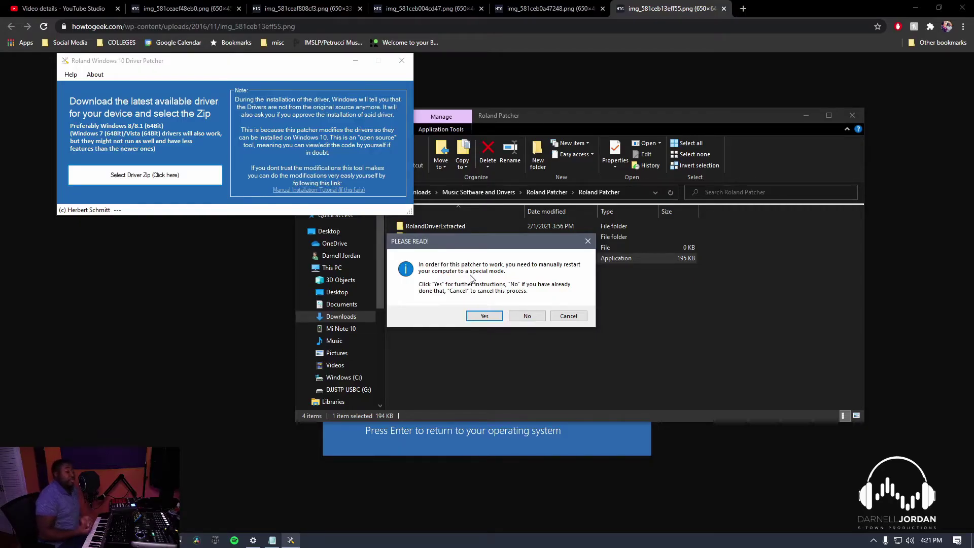
{"action": "left_click", "coordinate": [529, 315]}
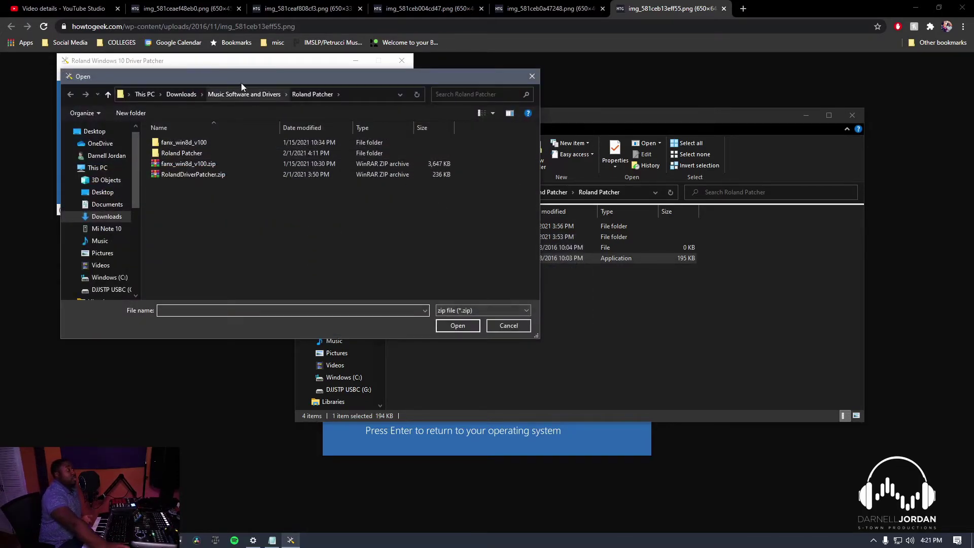
{"action": "left_click_drag", "start_coordinate": [239, 78], "coordinate": [488, 144]}
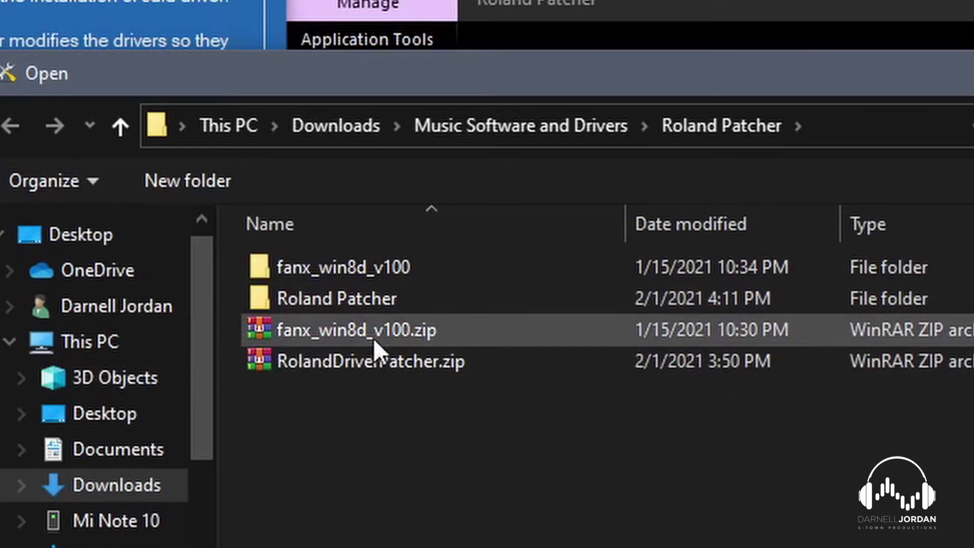
{"action": "left_click", "coordinate": [310, 337]}
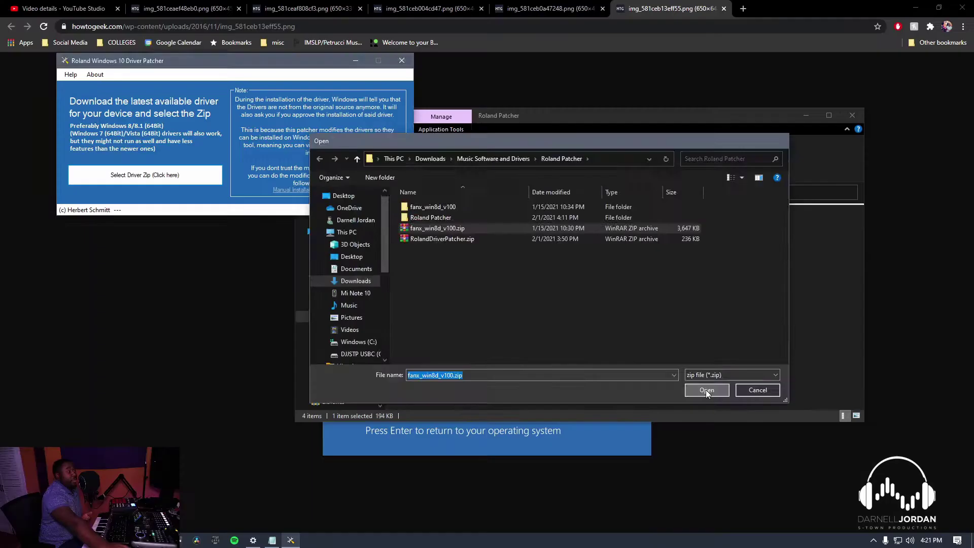
{"action": "left_click", "coordinate": [705, 390]}
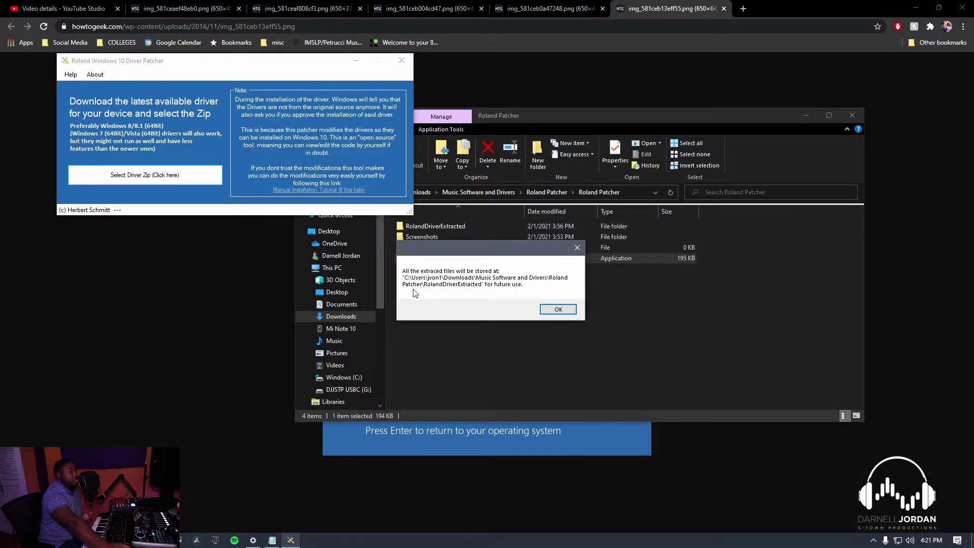
- Acknowledge the extraction and patch success messages, check the fanx_win8d_v100 folder, then close it
{"action": "left_click", "coordinate": [556, 310]}
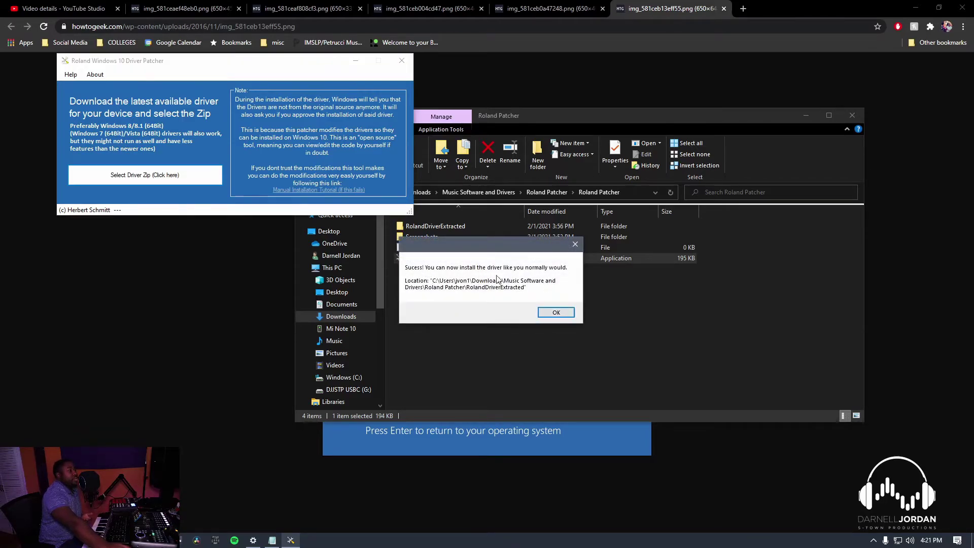
{"action": "left_click", "coordinate": [549, 310]}
{"action": "double_click", "coordinate": [455, 253]}
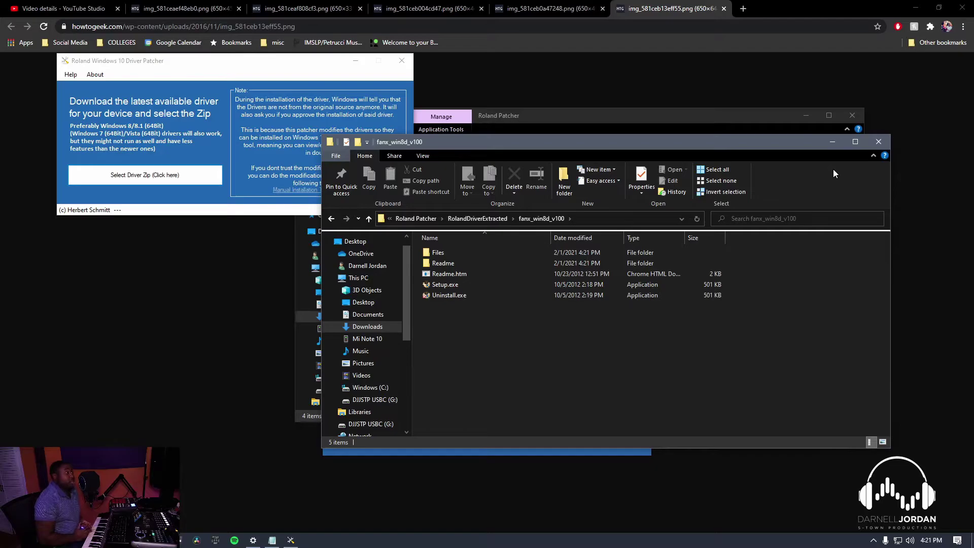
{"action": "left_click", "coordinate": [879, 142]}
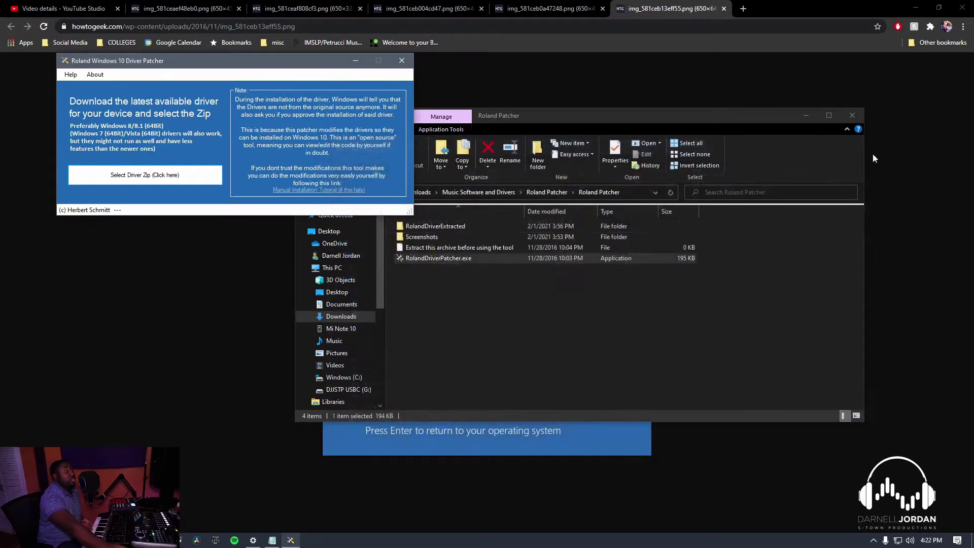
- Close the Roland Patcher folder window and the driver patcher
{"action": "left_click", "coordinate": [852, 115]}
{"action": "left_click", "coordinate": [395, 61]}
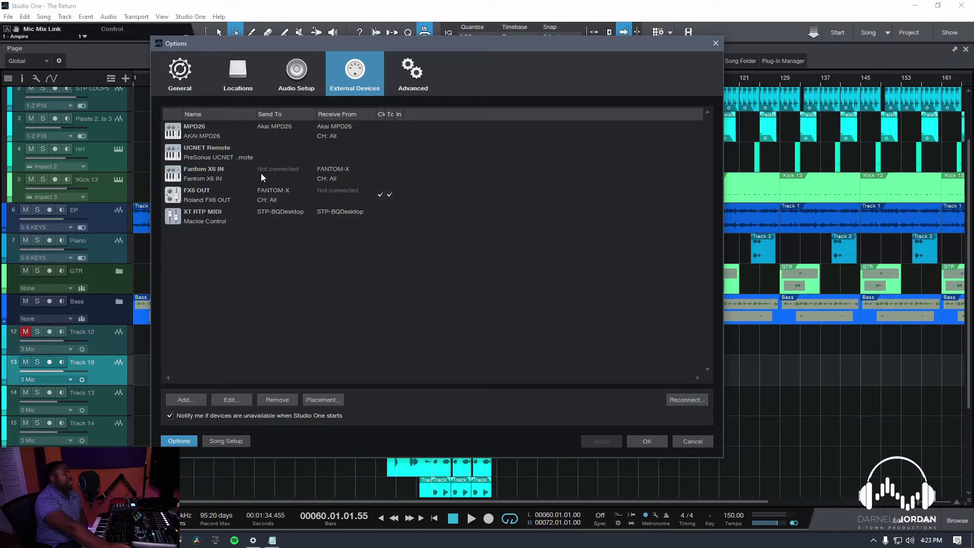
- Check that Fantom X6 IN and FX6 OUT both use FANTOM-X, then close Options with OK
{"action": "double_click", "coordinate": [207, 175]}
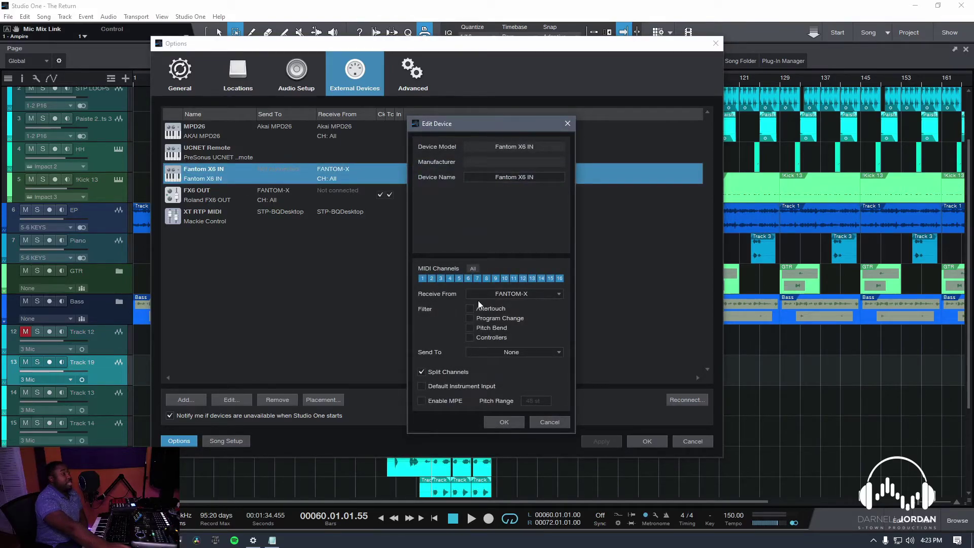
{"action": "left_click", "coordinate": [548, 422]}
{"action": "double_click", "coordinate": [237, 195]}
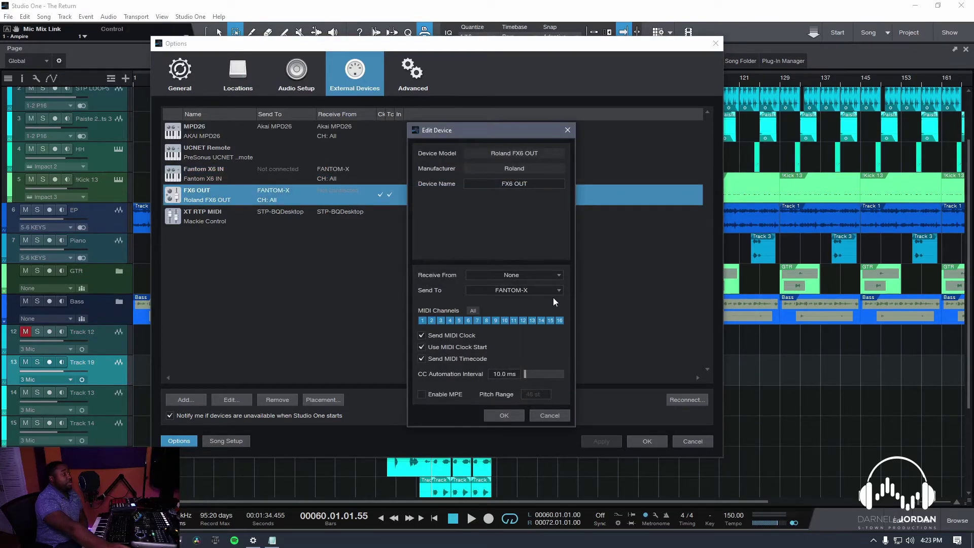
{"action": "left_click", "coordinate": [533, 417]}
{"action": "left_click", "coordinate": [653, 443]}
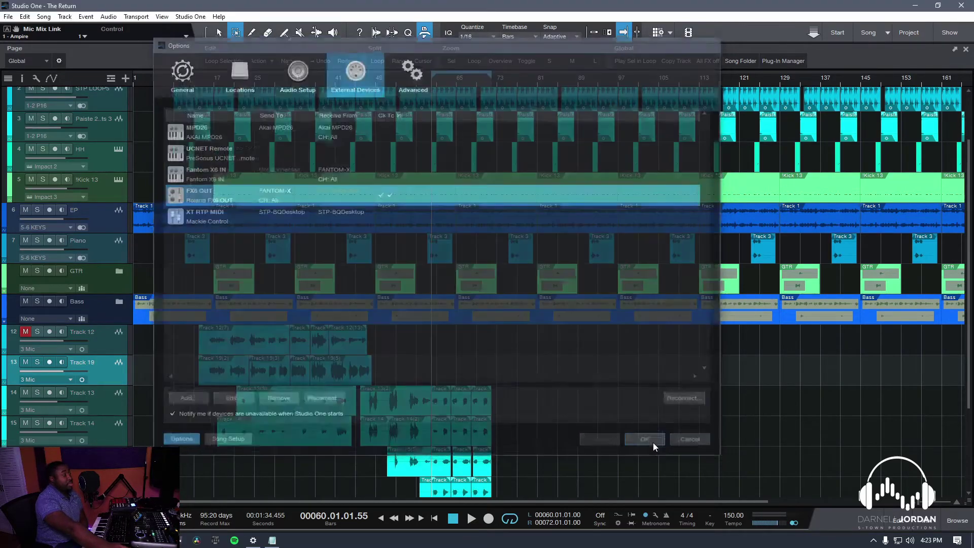
{"action": "scroll", "coordinate": [186, 283], "scroll_direction": "up", "scroll_amount": 2}
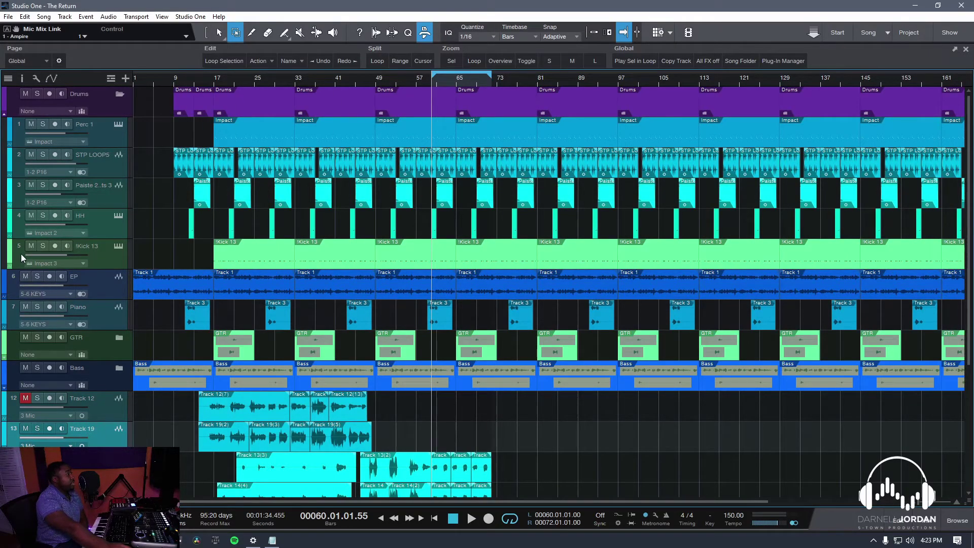
{"action": "left_click", "coordinate": [59, 248]}
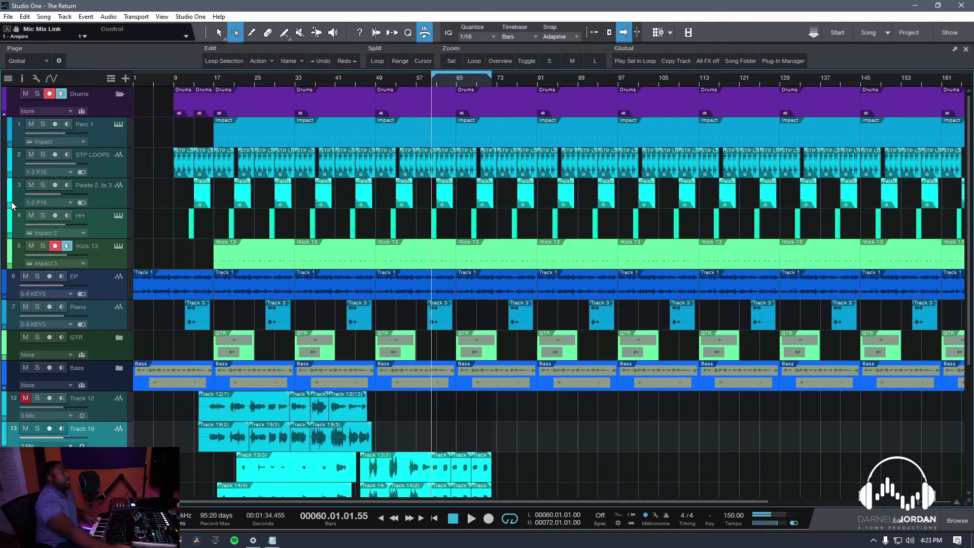
{"action": "left_click", "coordinate": [51, 126]}
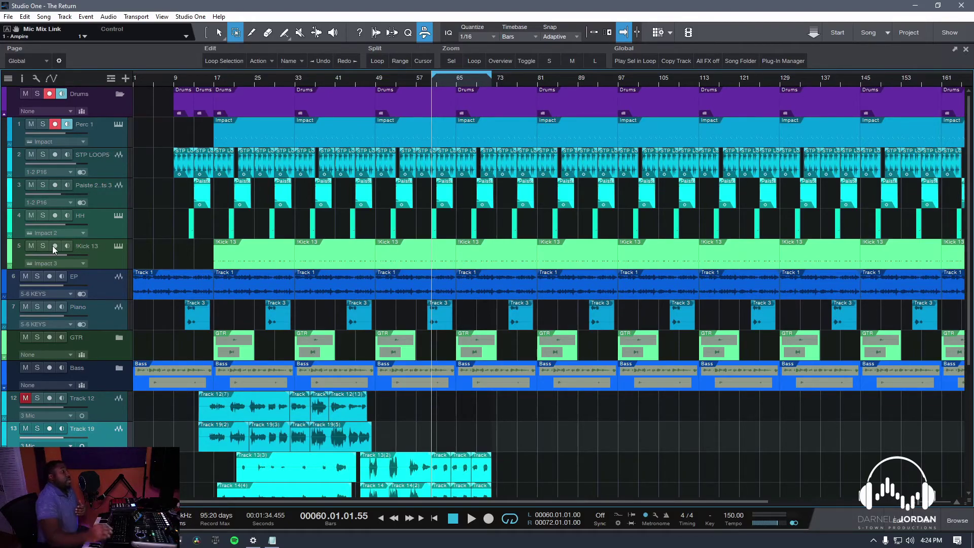
{"action": "left_click", "coordinate": [55, 125]}
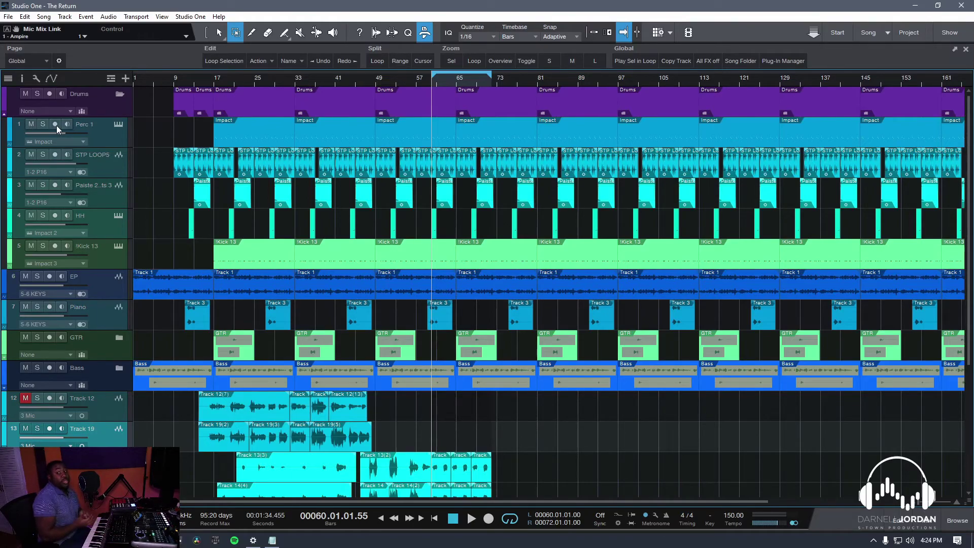